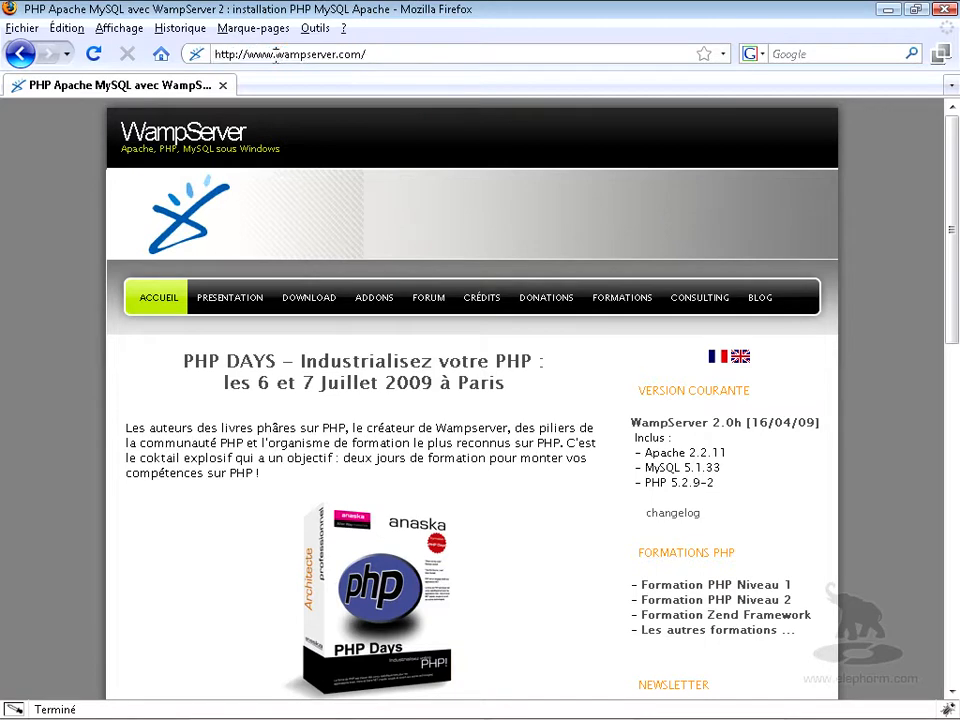
- Download the WampServer 2.0h installer from the WampServer site's download page and save the file
scroll(578, 546, down, 10)
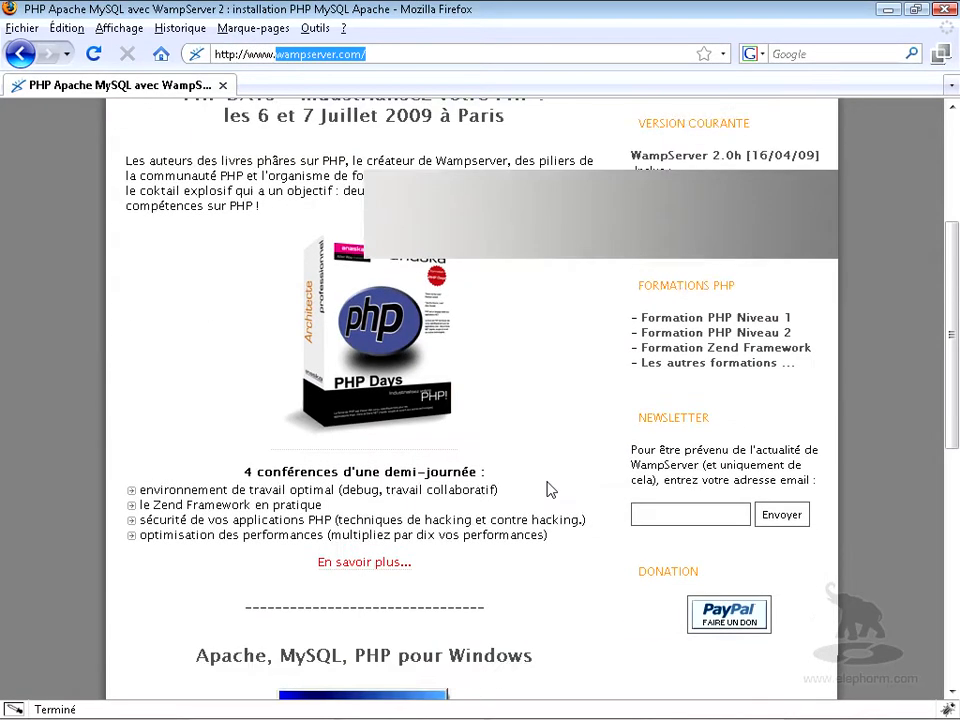
scroll(507, 443, down, 7)
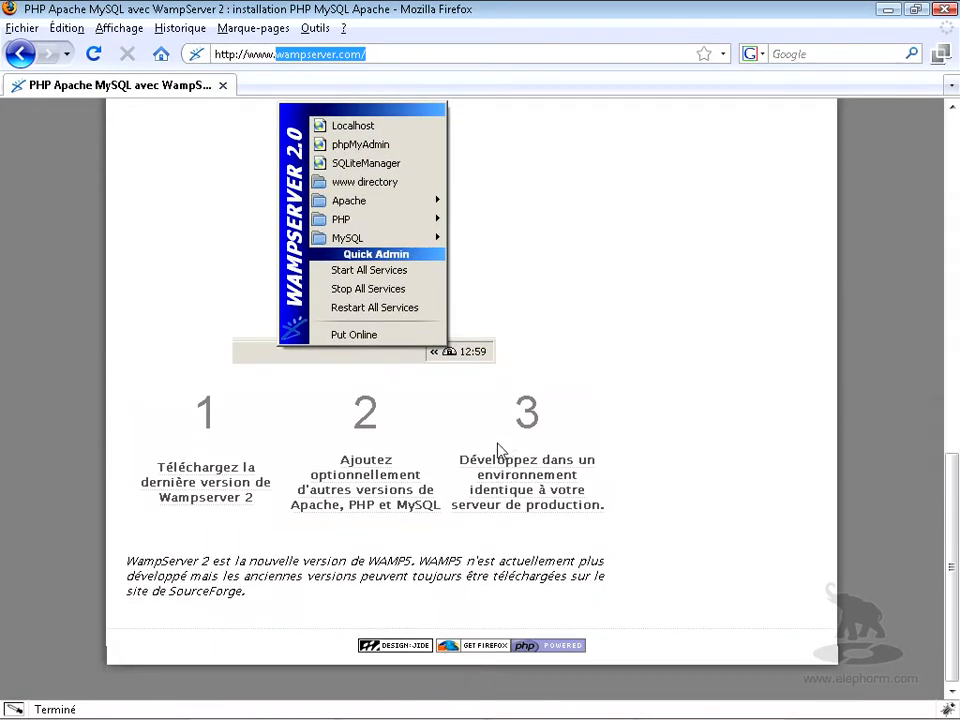
click(201, 487)
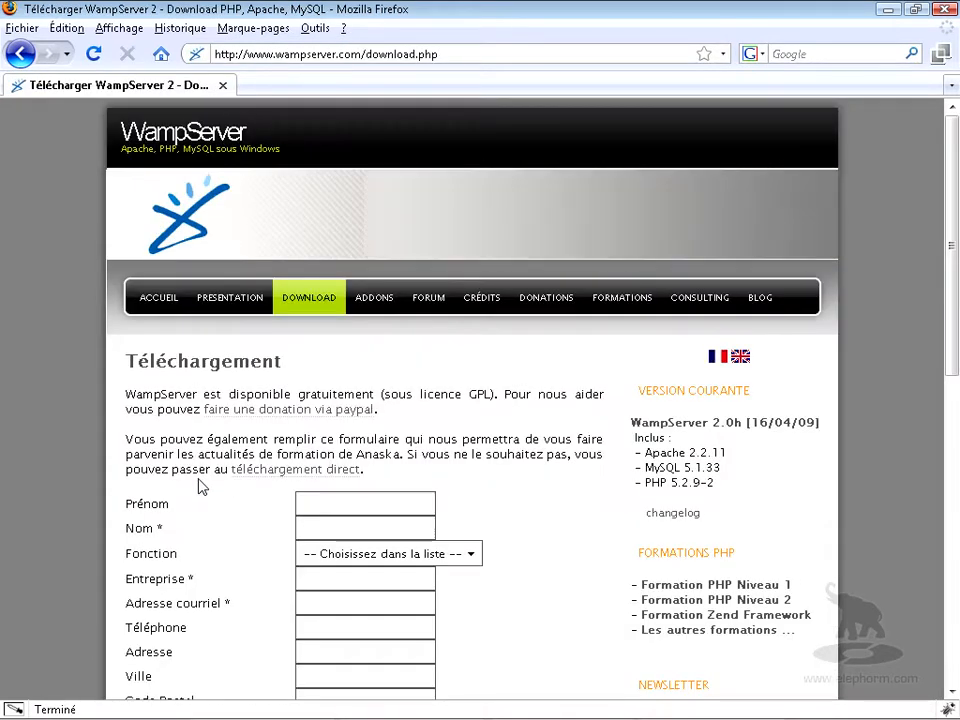
scroll(200, 487, down, 12)
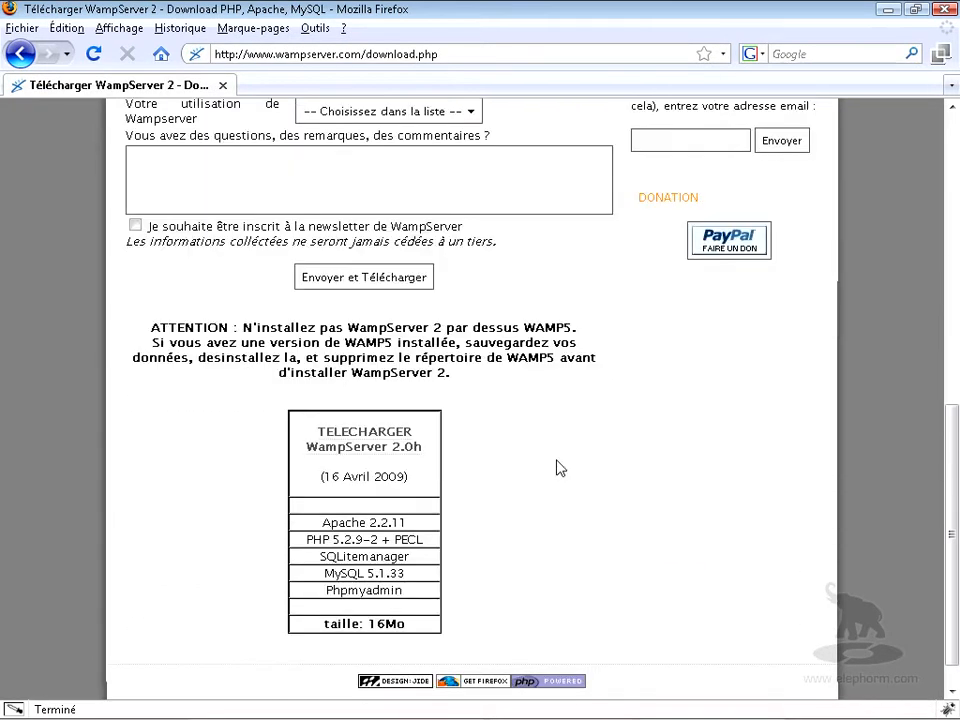
click(362, 447)
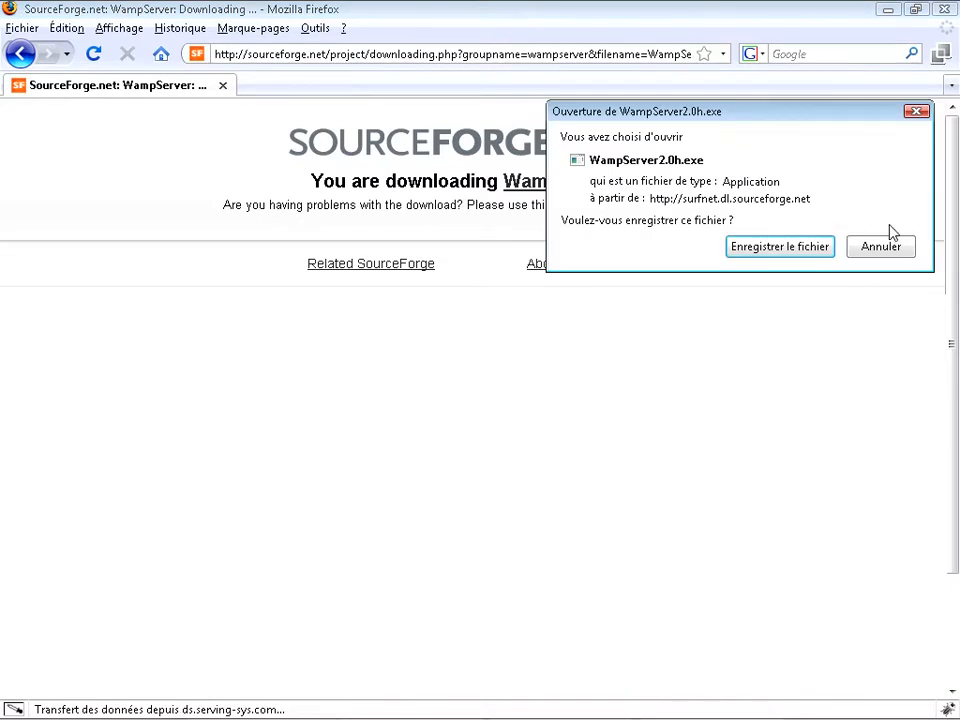
click(765, 257)
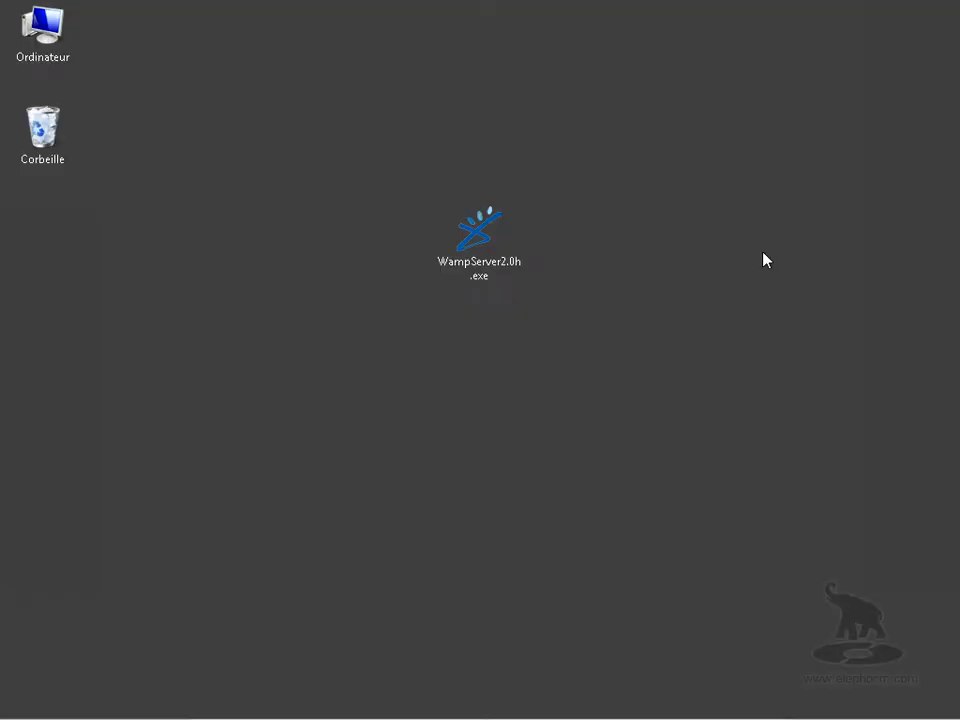
- Run WampServer2.0h.exe from the desktop and agree to continue the installation
double_click(481, 256)
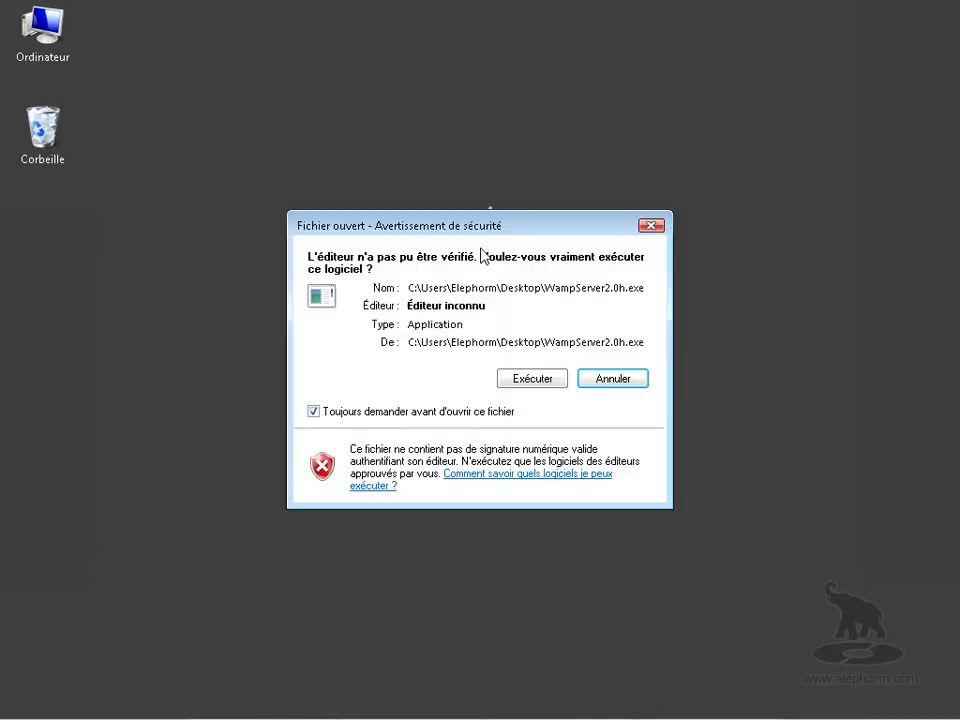
click(542, 381)
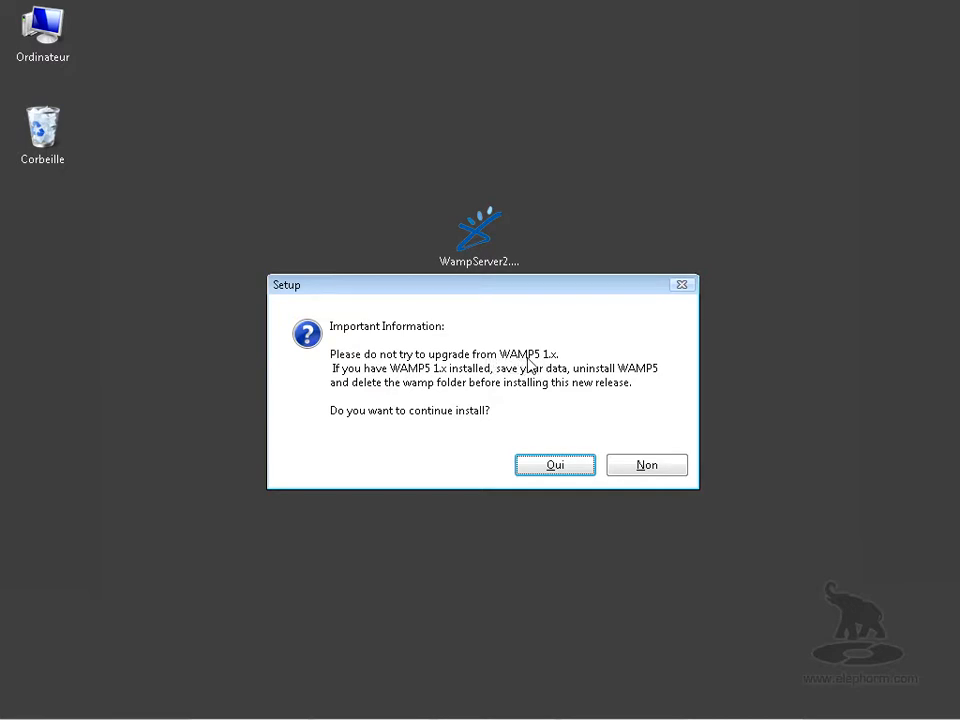
click(560, 469)
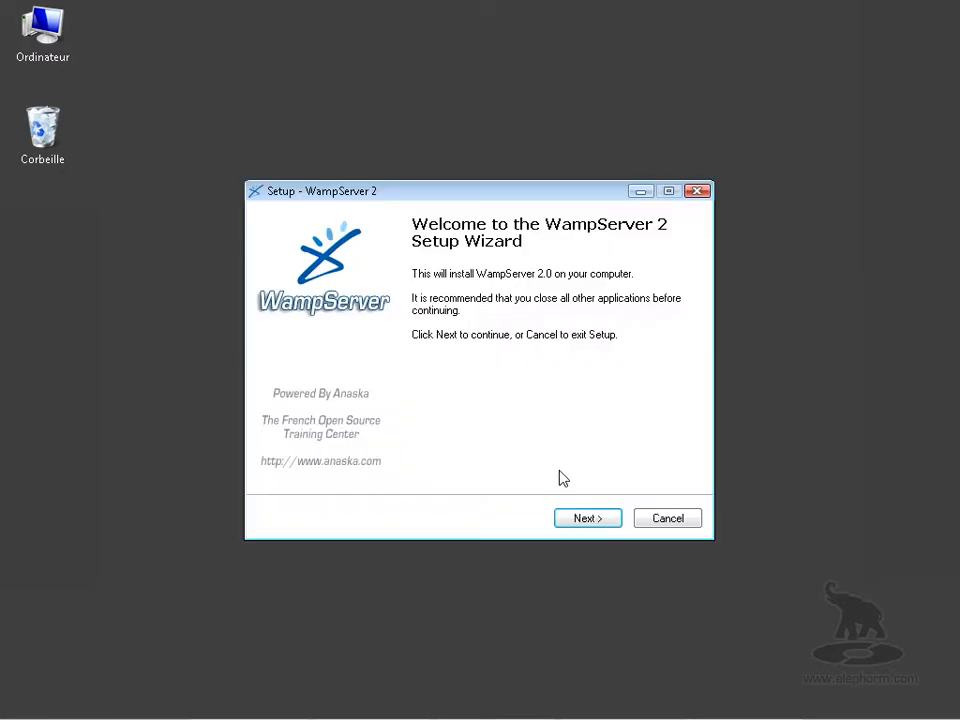
- Proceed past the setup wizard's welcome page and accept the license agreement
click(588, 520)
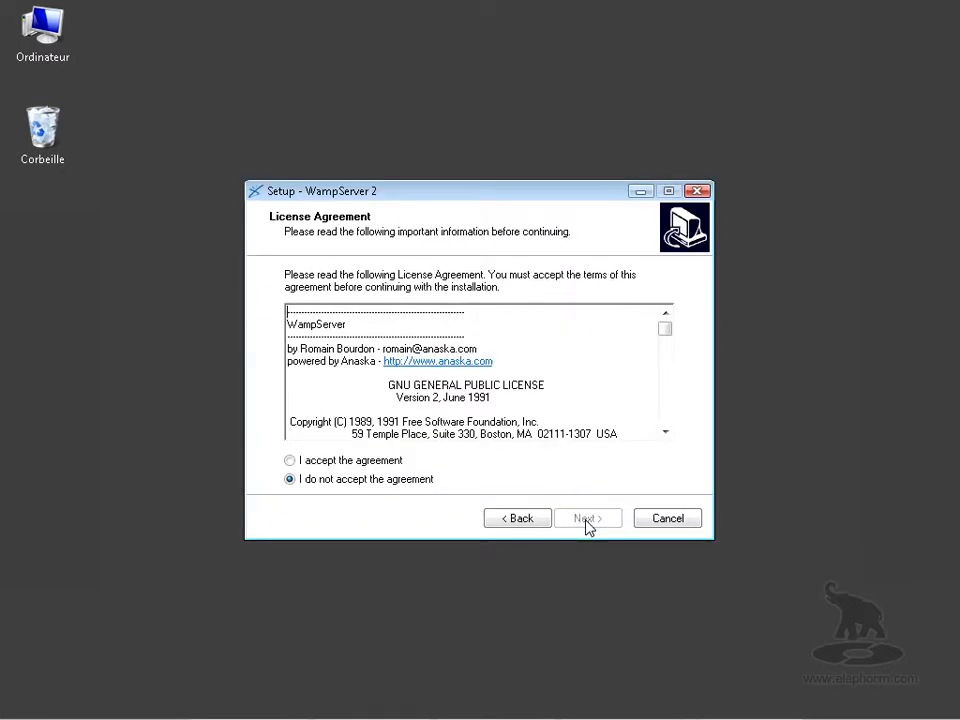
click(289, 460)
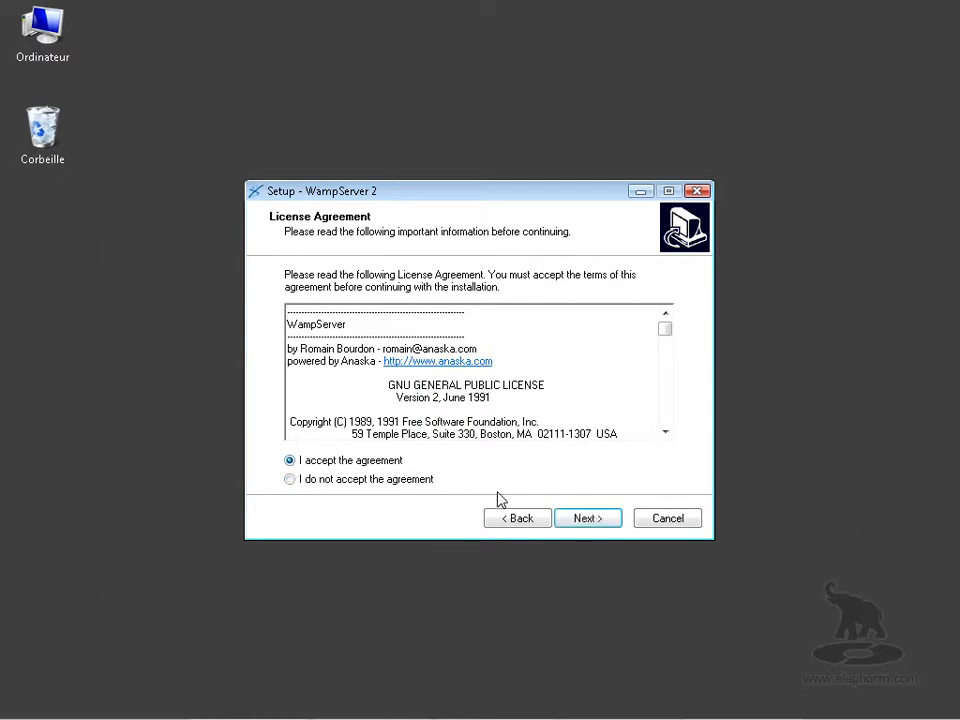
click(596, 524)
- Set the installation folder to c:\wampserver and continue to the additional tasks
click(332, 341)
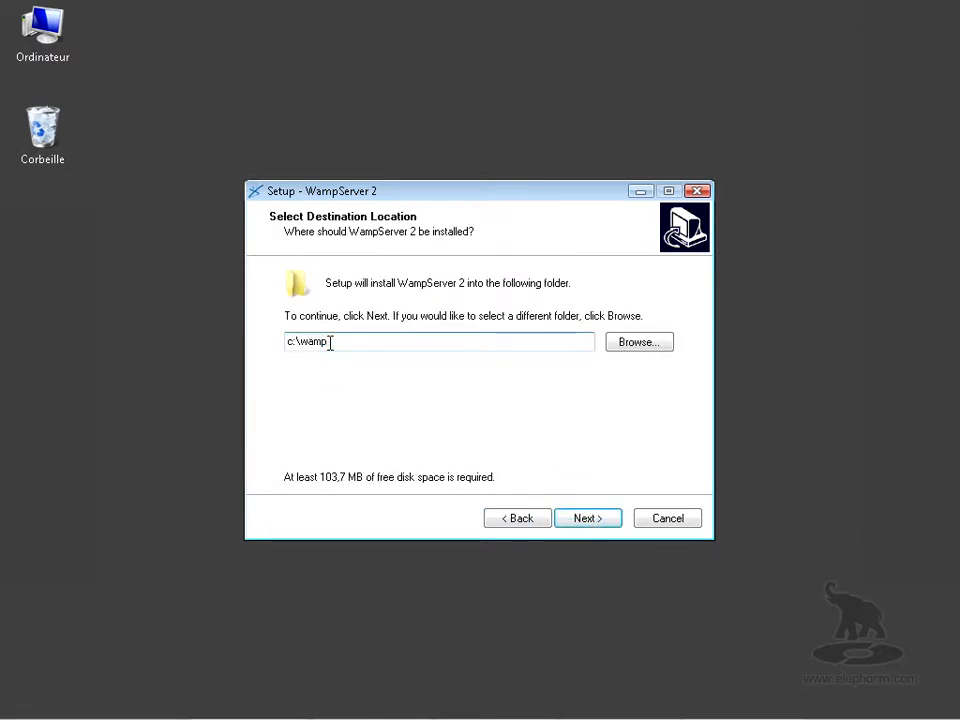
drag(298, 341, 336, 342)
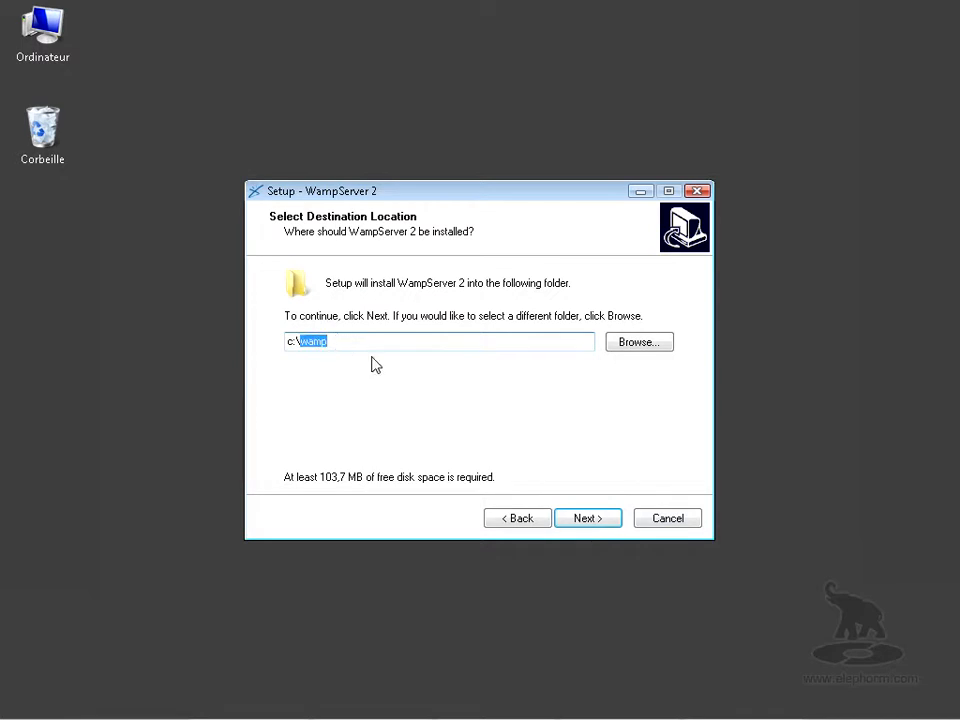
text(wa)
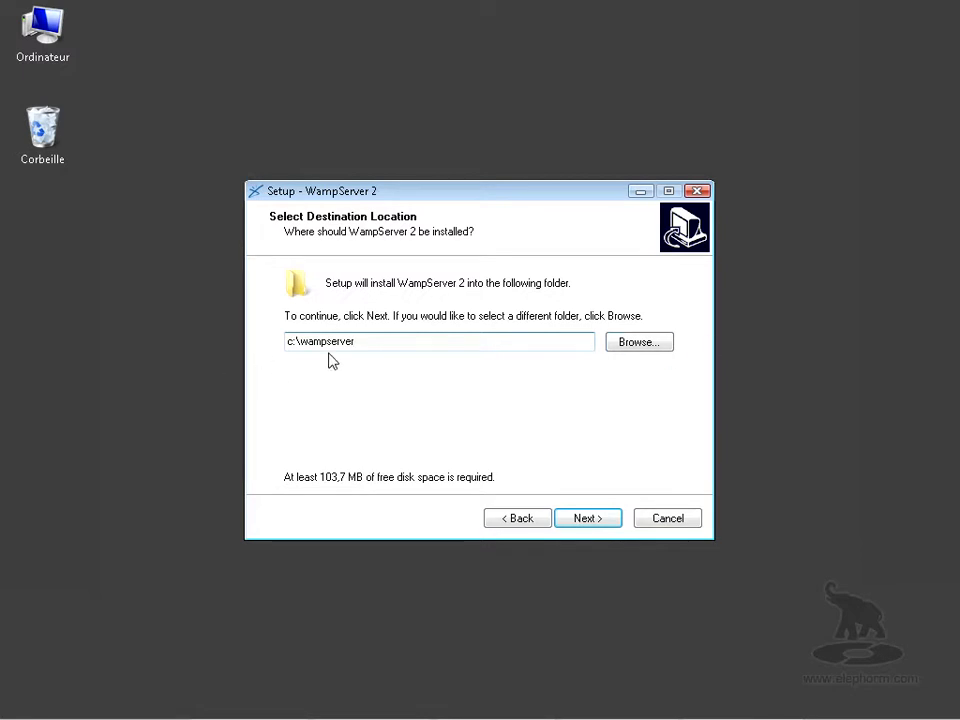
click(597, 522)
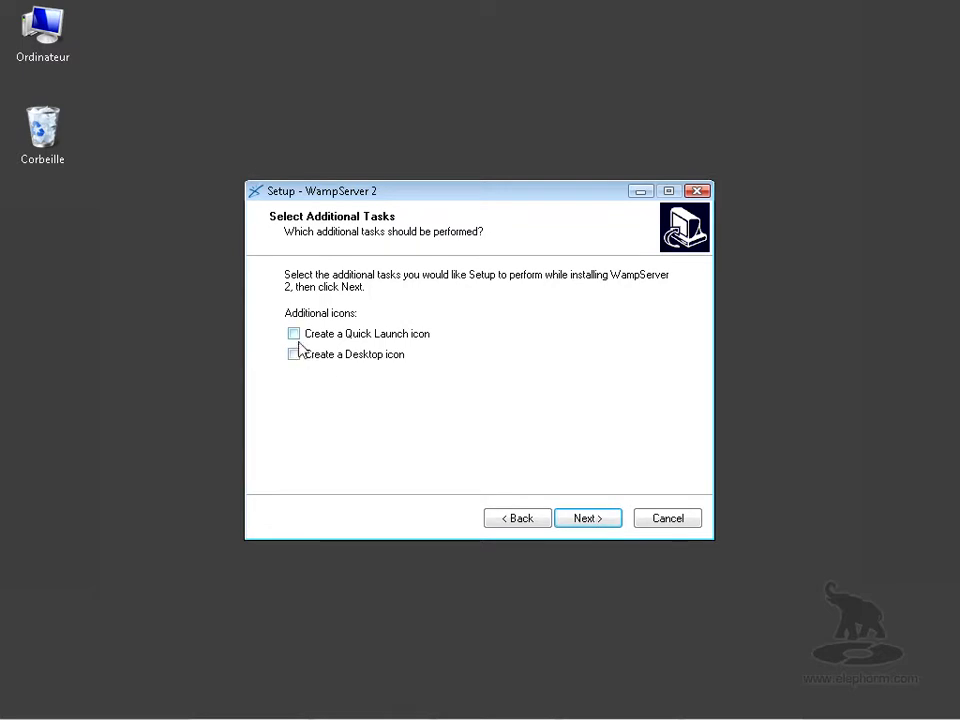
- Enable creation of a Quick Launch icon and start the WampServer 2 installation
click(294, 336)
click(596, 526)
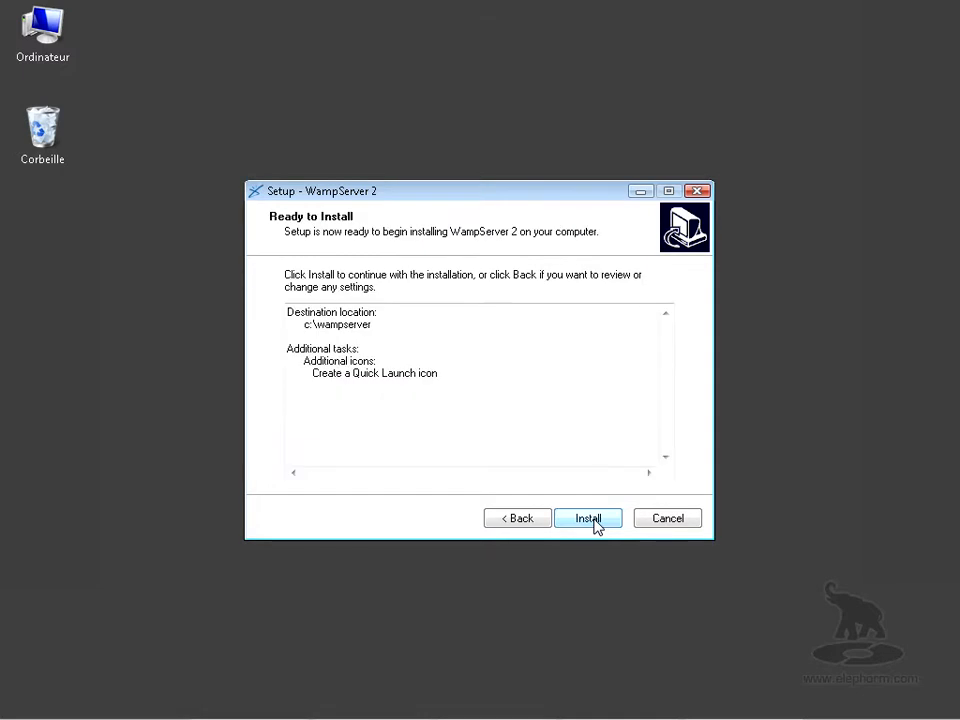
click(588, 518)
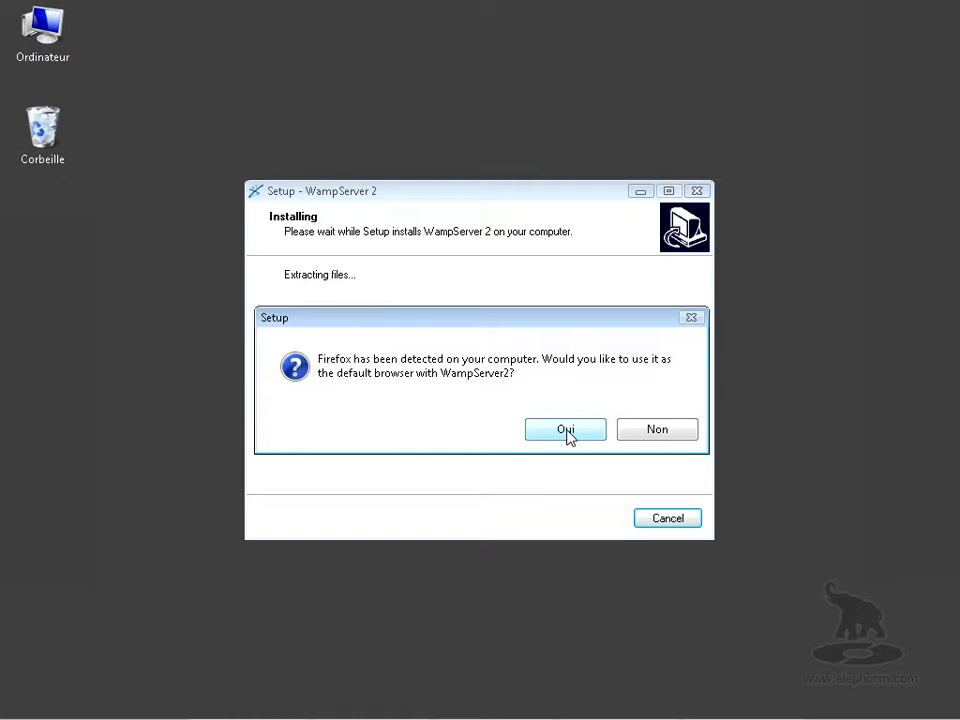
- Complete the setup with Firefox as default browser, Apache HTTP Server unblocked in the firewall and default PHP mail parameters, launching WampServer 2 on exit
click(566, 433)
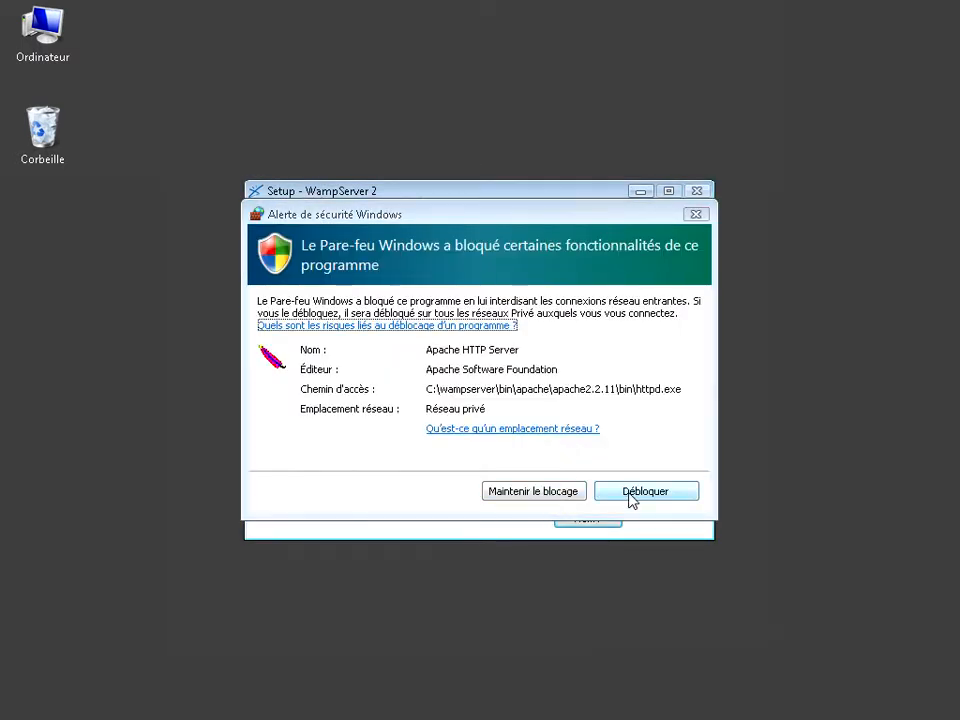
click(642, 493)
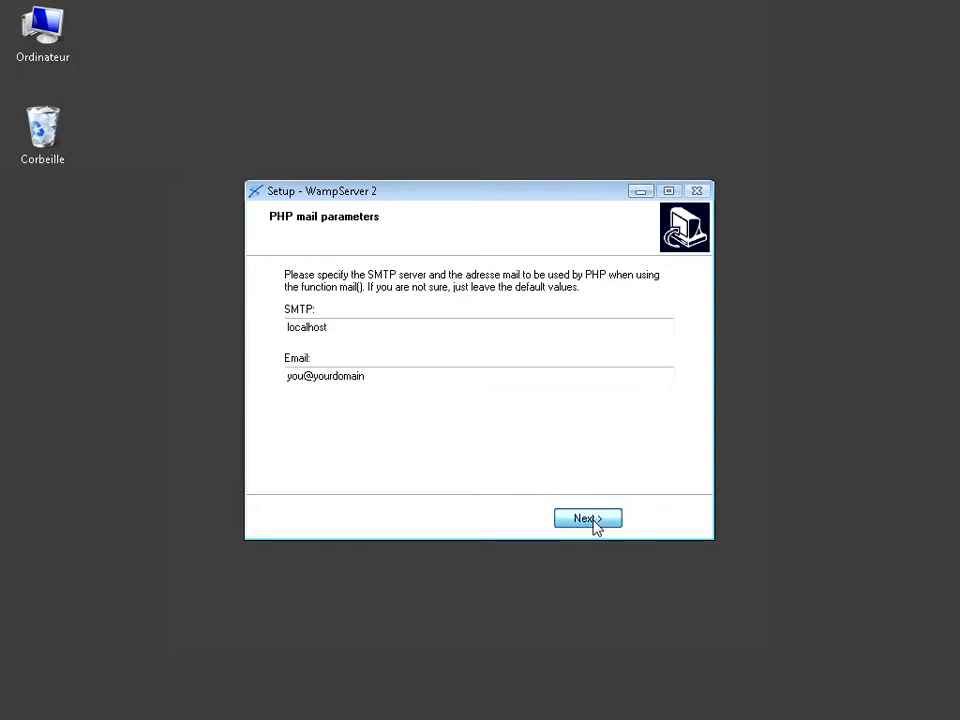
click(592, 520)
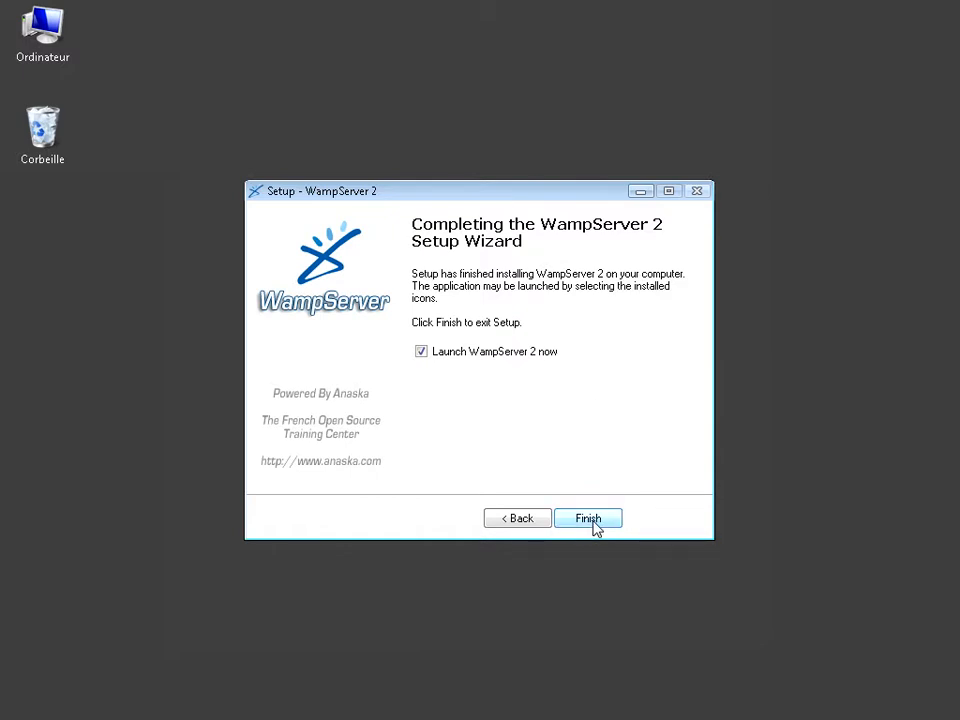
click(592, 521)
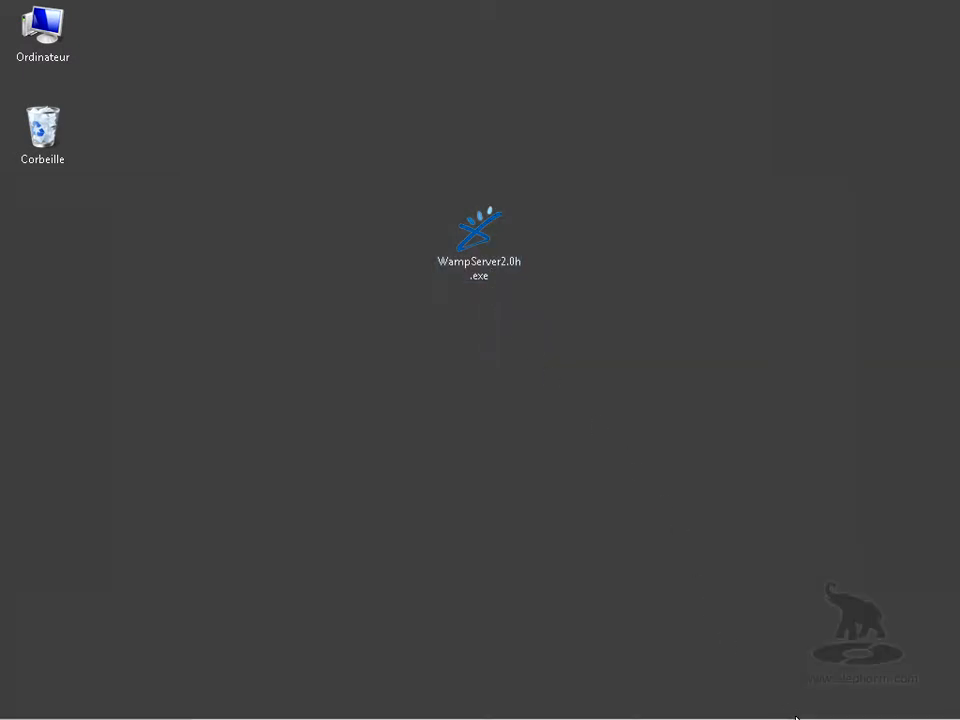
- Open the Localhost home page from the running WampServer
mouse_move(805, 714)
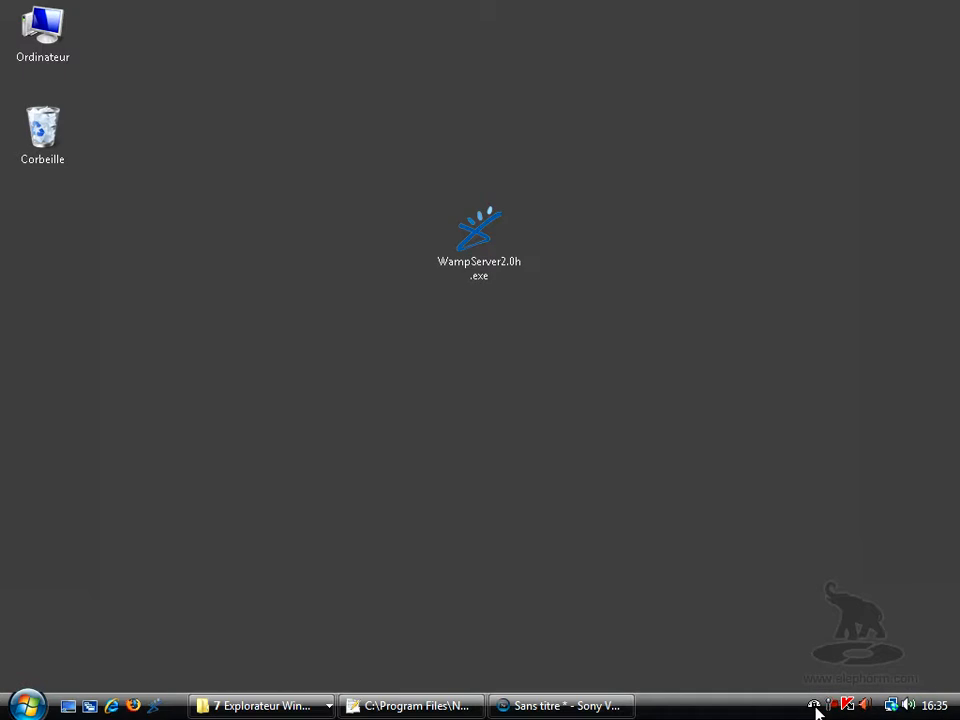
click(815, 706)
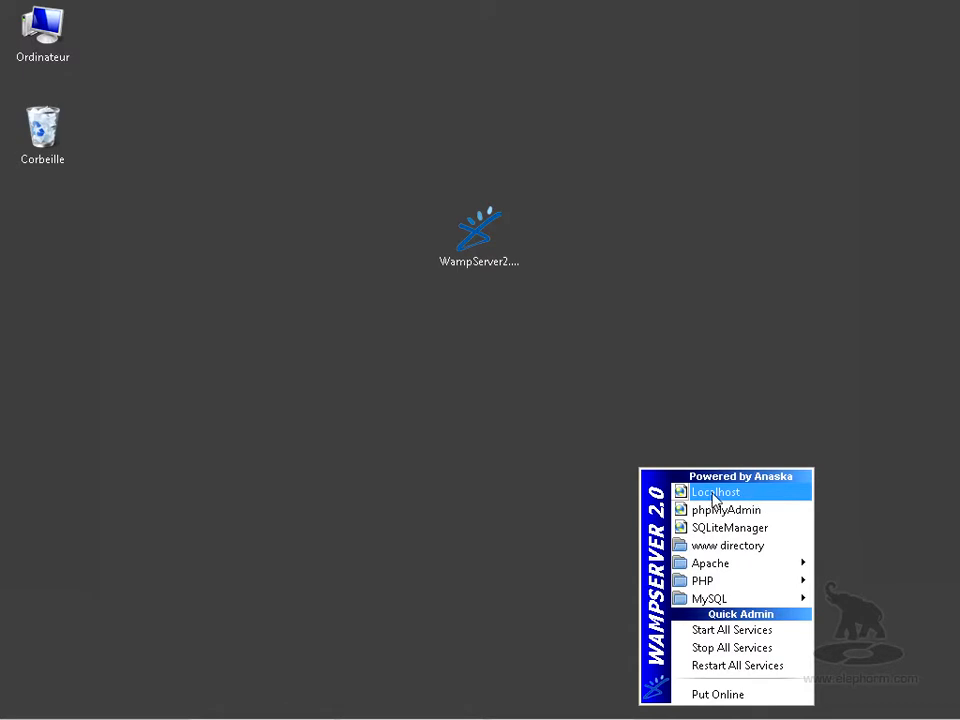
click(714, 500)
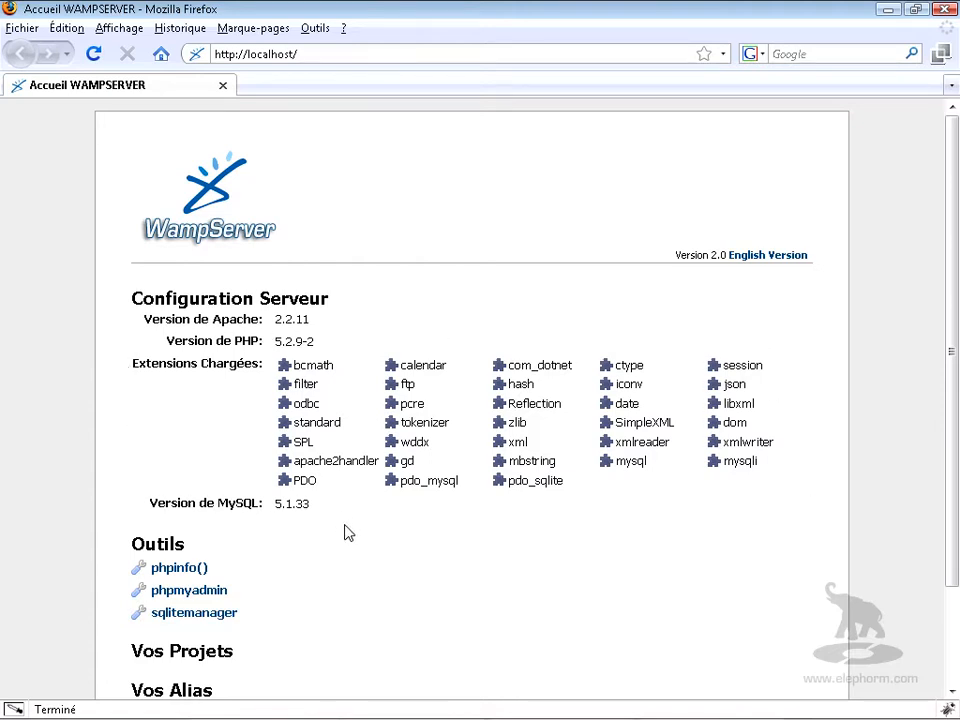
- Open the phpinfo() tool in a new browser tab and examine the PHP and Apache configuration settings
scroll(318, 519, down, 2)
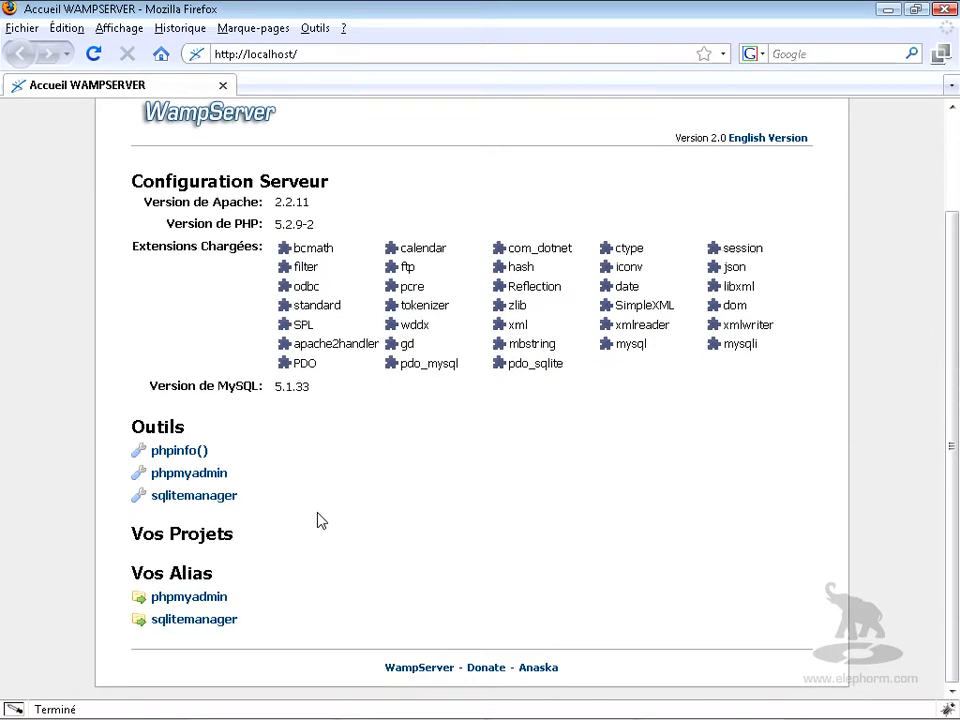
right_click(176, 459)
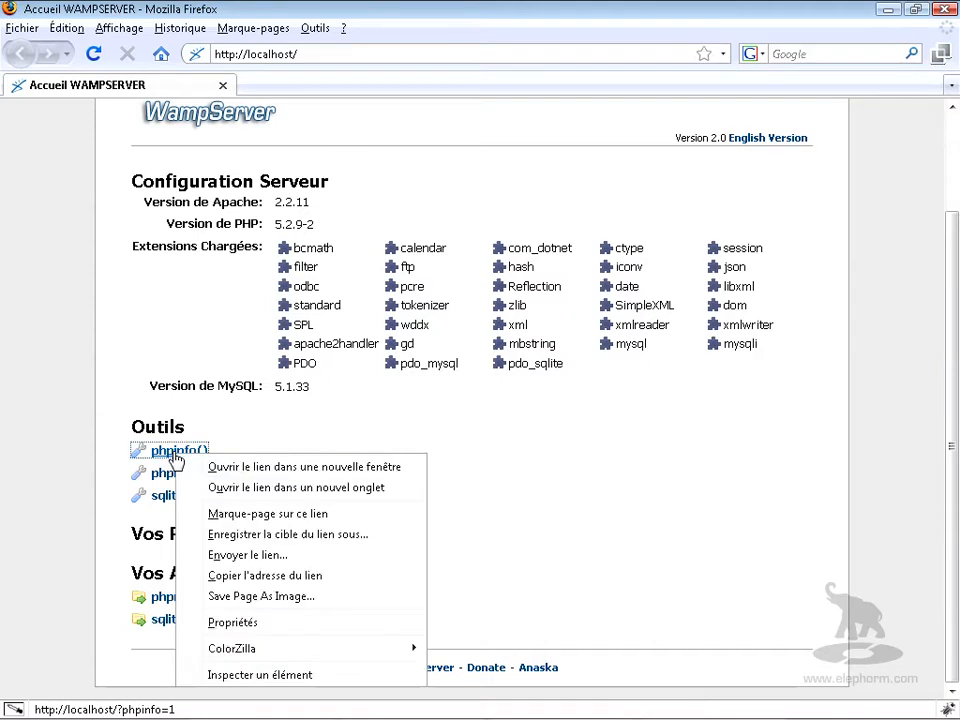
click(259, 489)
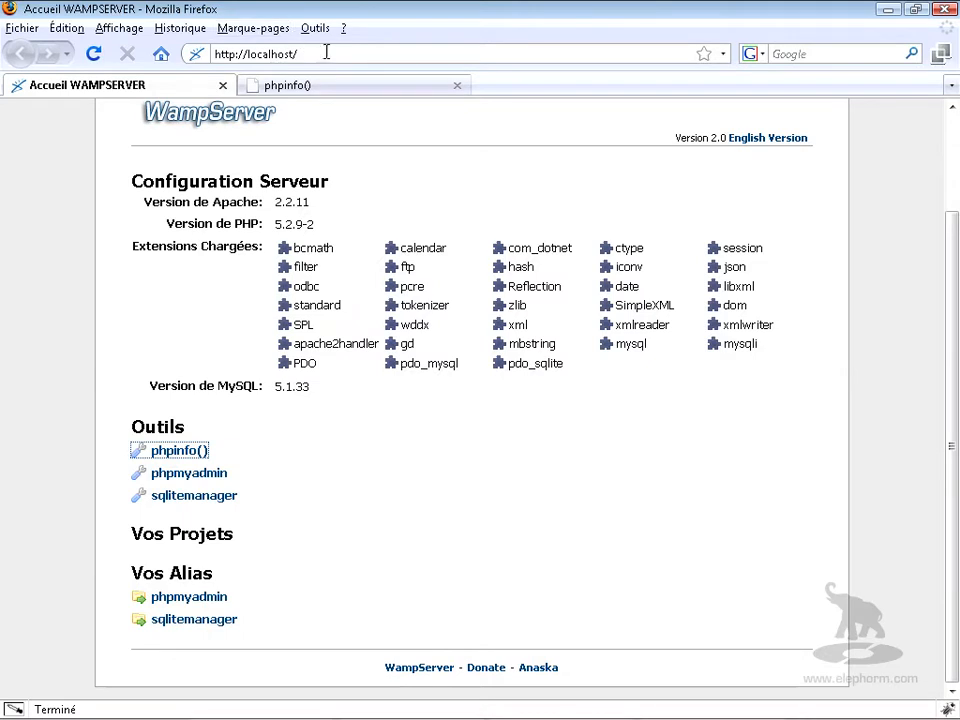
click(361, 91)
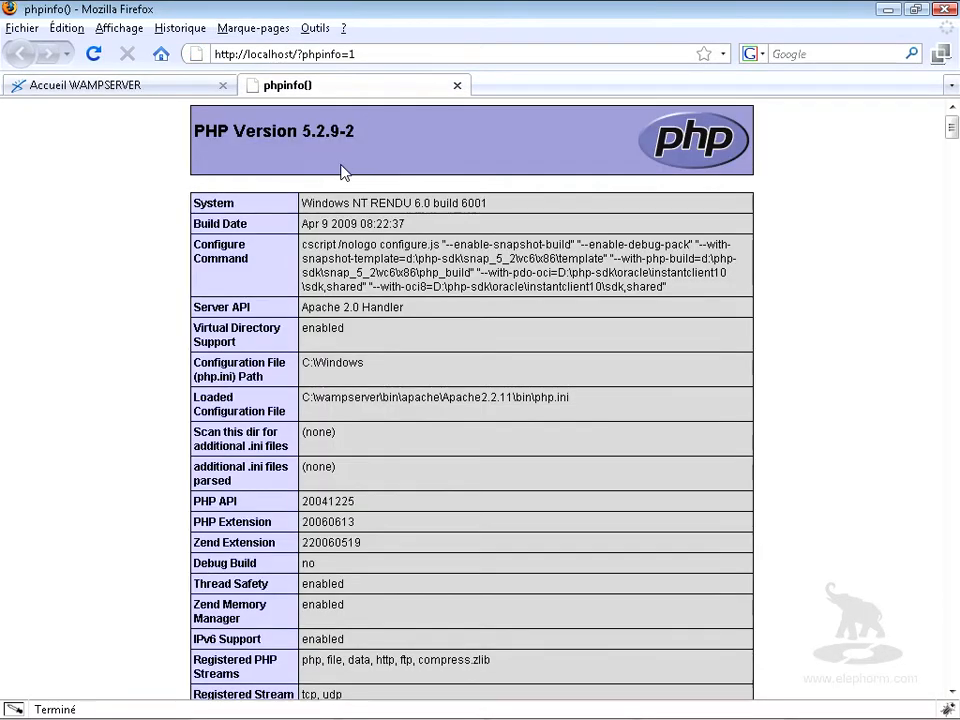
scroll(340, 204, down, 5)
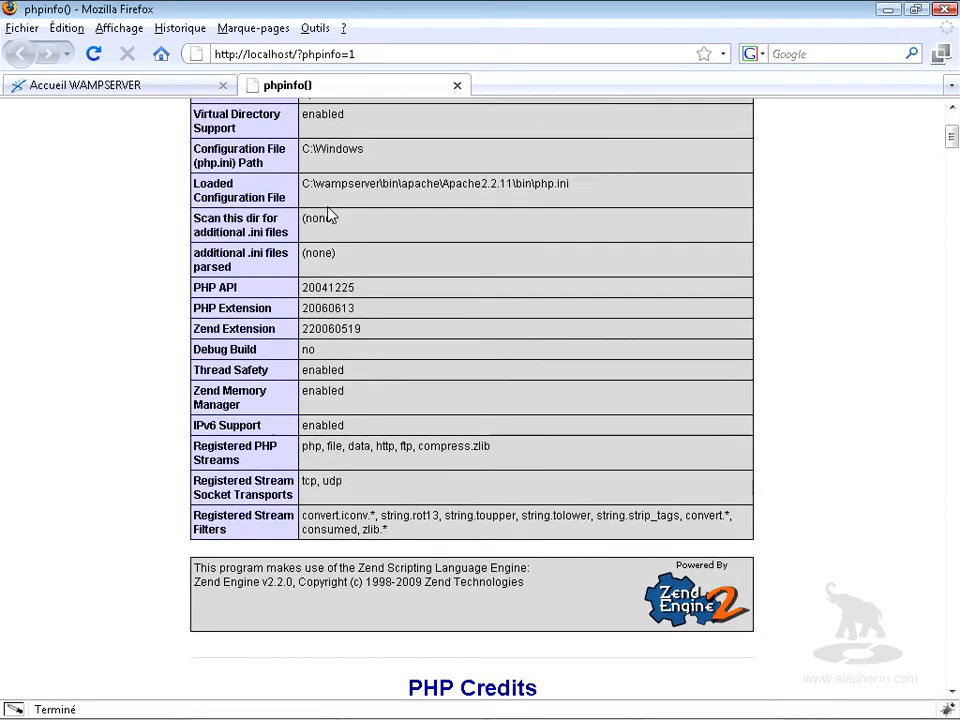
scroll(326, 213, down, 20)
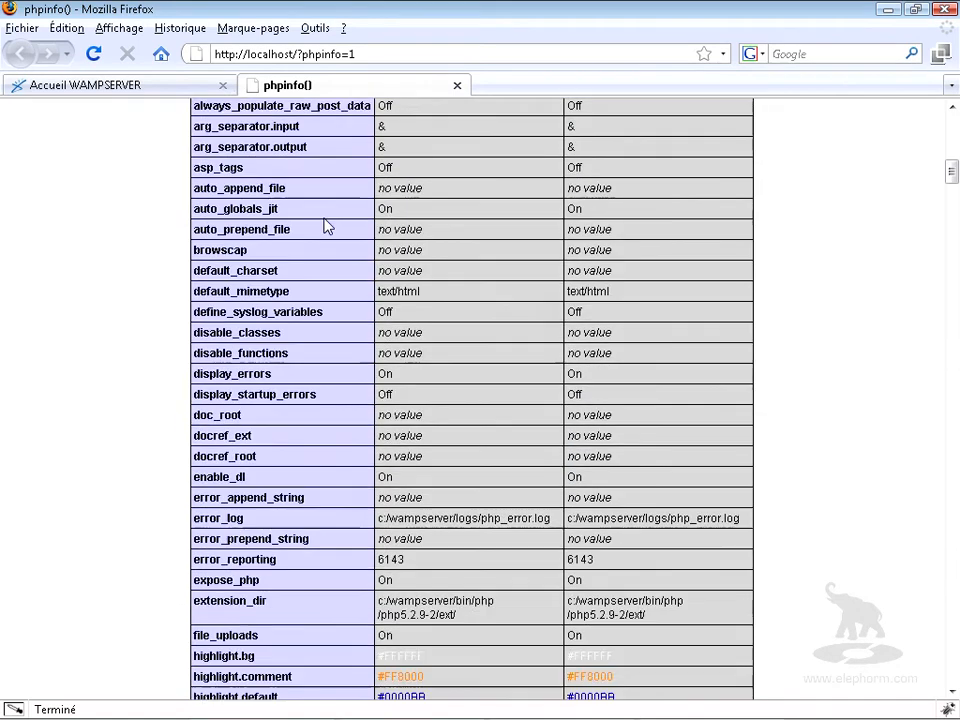
scroll(325, 225, down, 20)
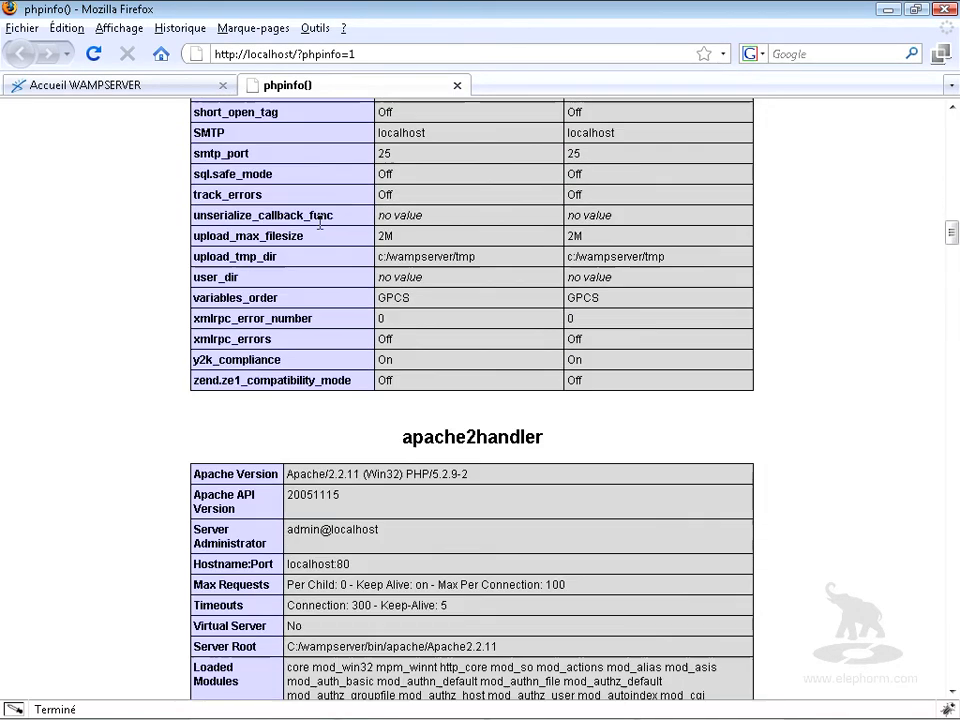
scroll(321, 228, up, 18)
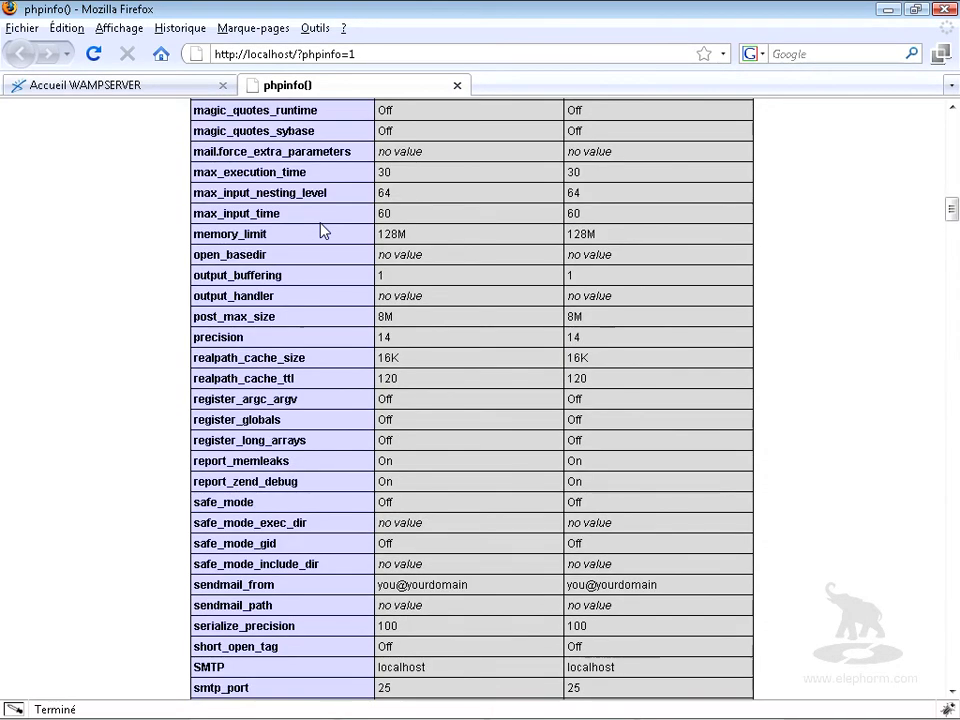
scroll(321, 229, up, 20)
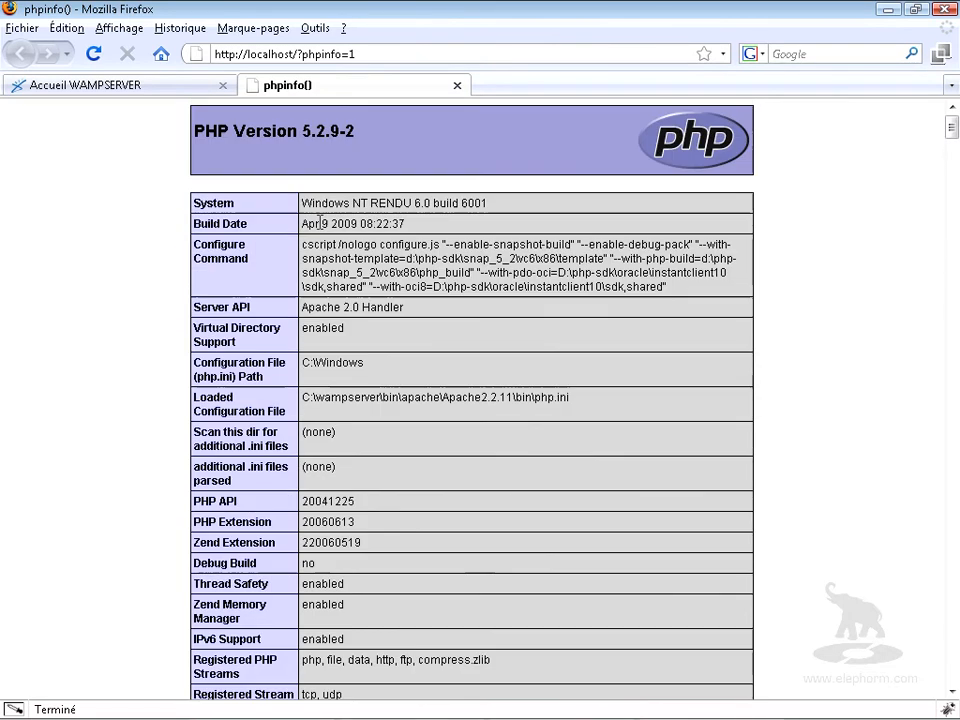
- Return to the WampServer home page and open the phpmyadmin tool
click(163, 90)
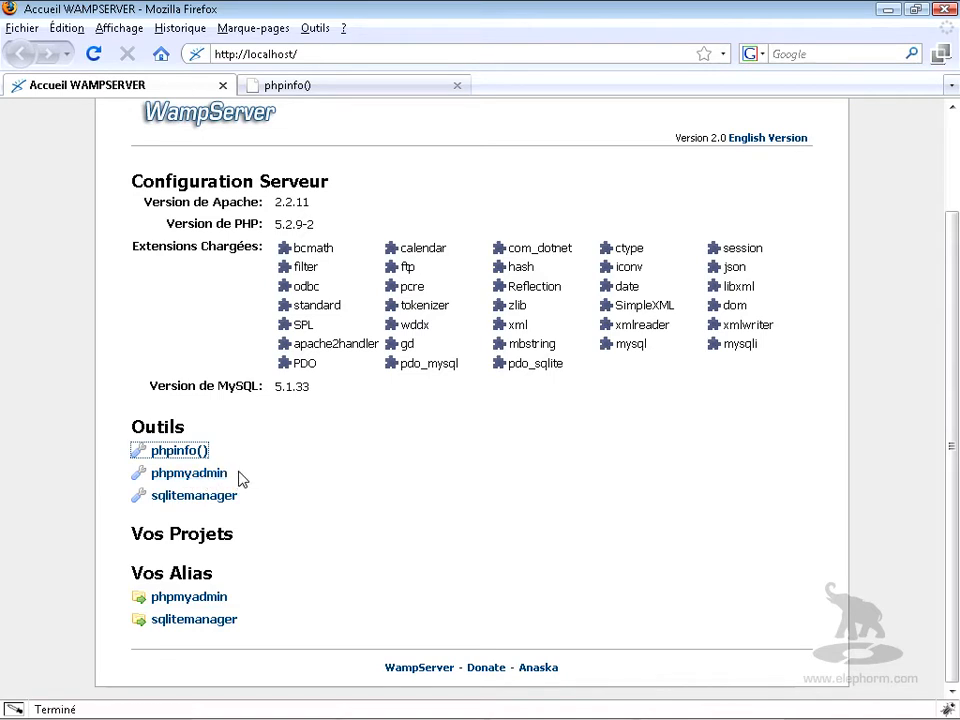
click(172, 476)
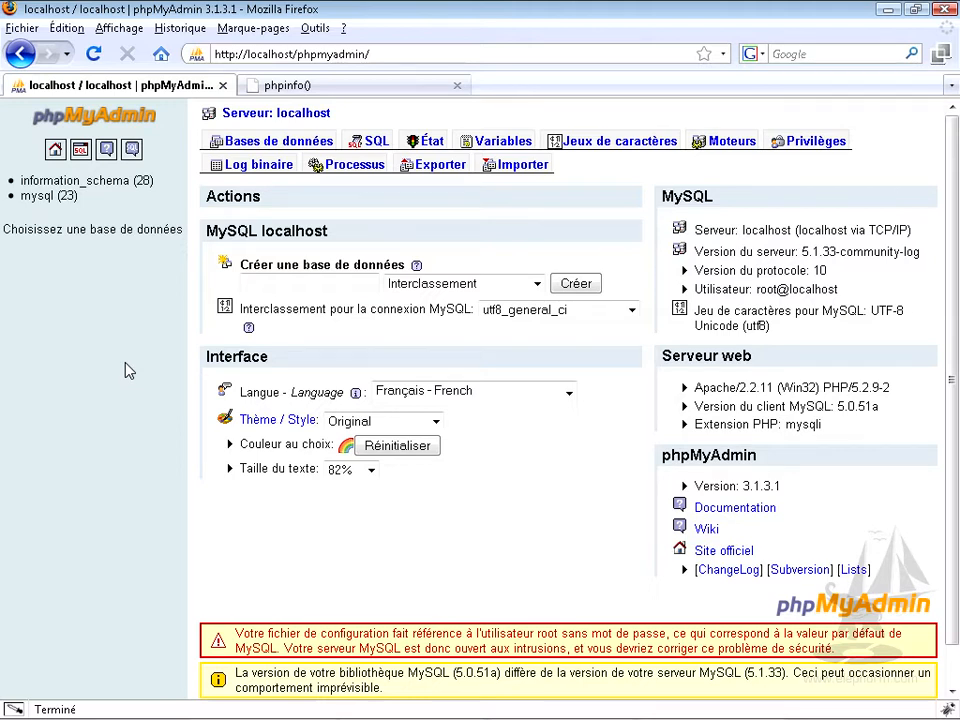
- Return to the WampServer home page and examine the Vos Projets and Vos Alias sections
click(20, 55)
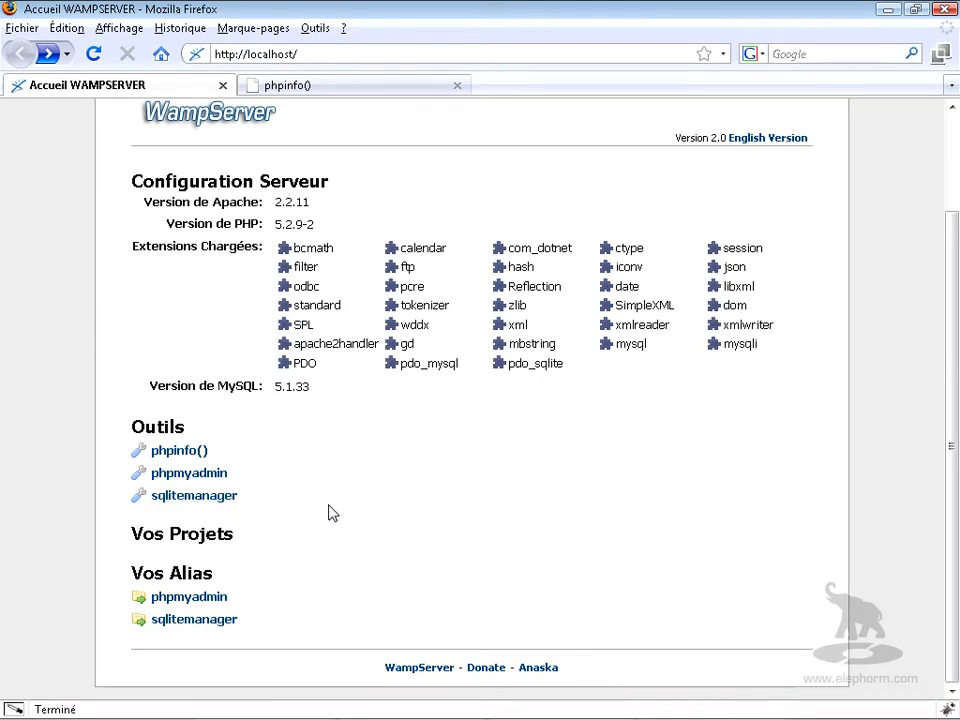
drag(131, 533, 233, 533)
click(254, 546)
drag(133, 571, 279, 575)
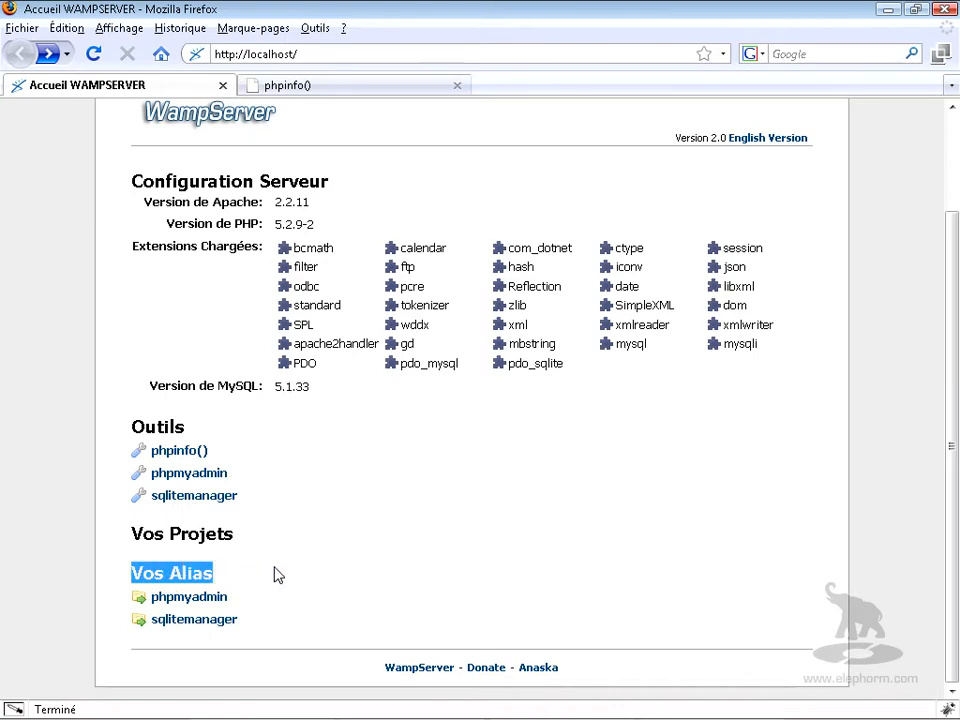
click(272, 585)
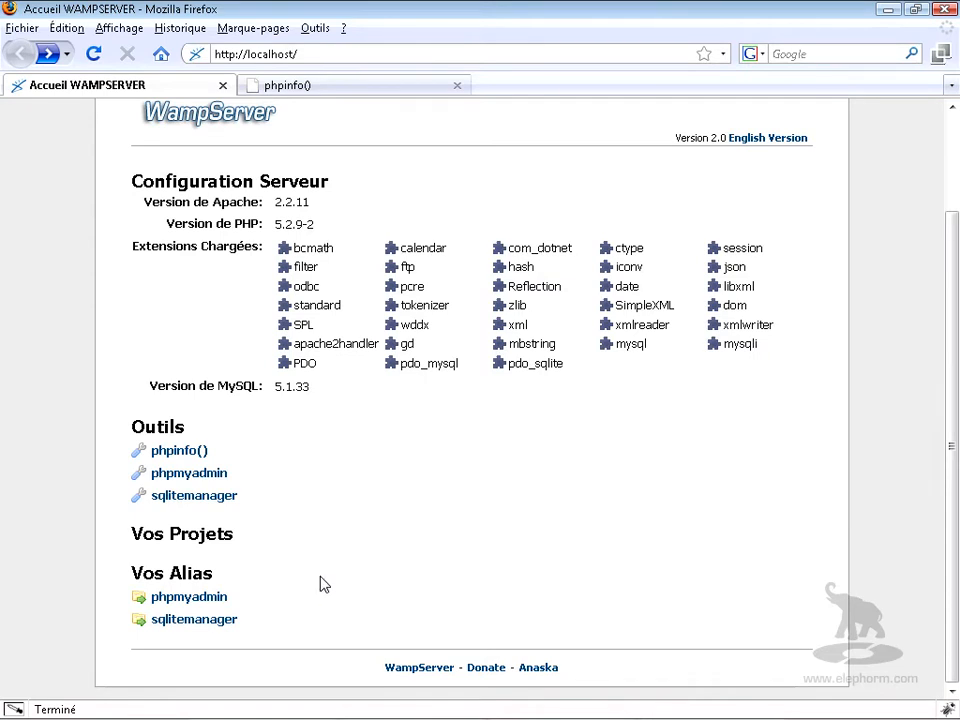
scroll(313, 592, up, 1)
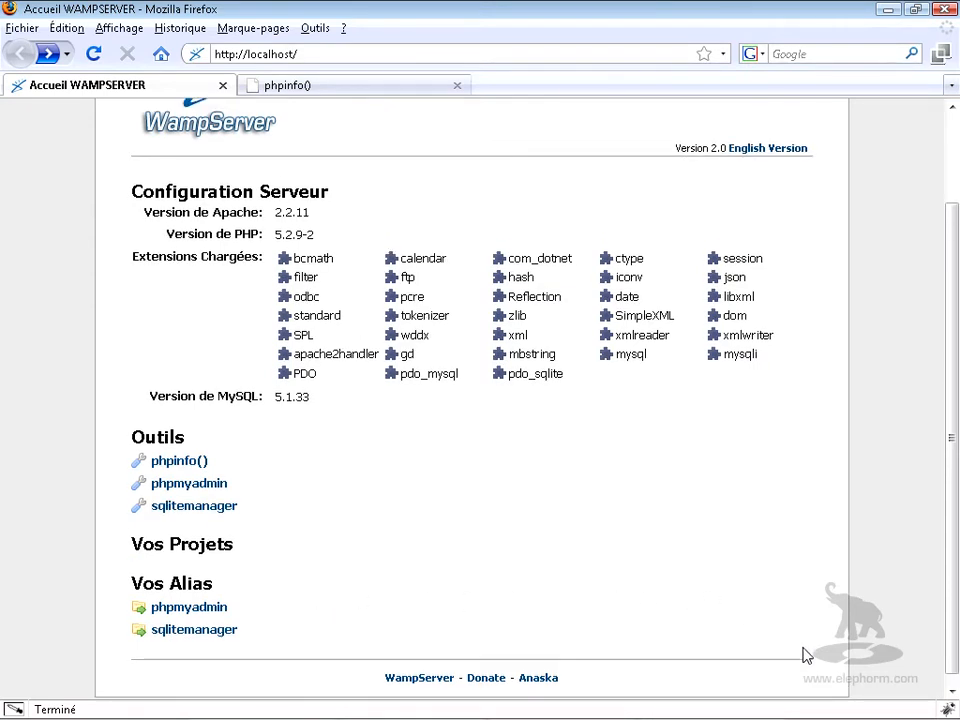
- Open WampServer's www directory to view its contents, and close the folder window
click(815, 707)
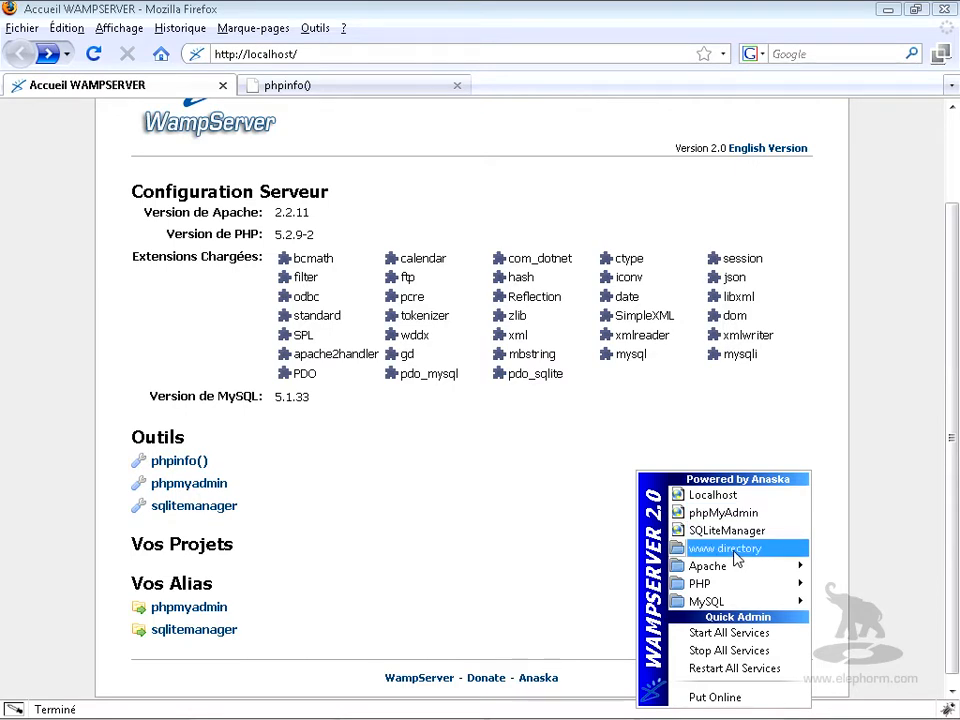
click(737, 559)
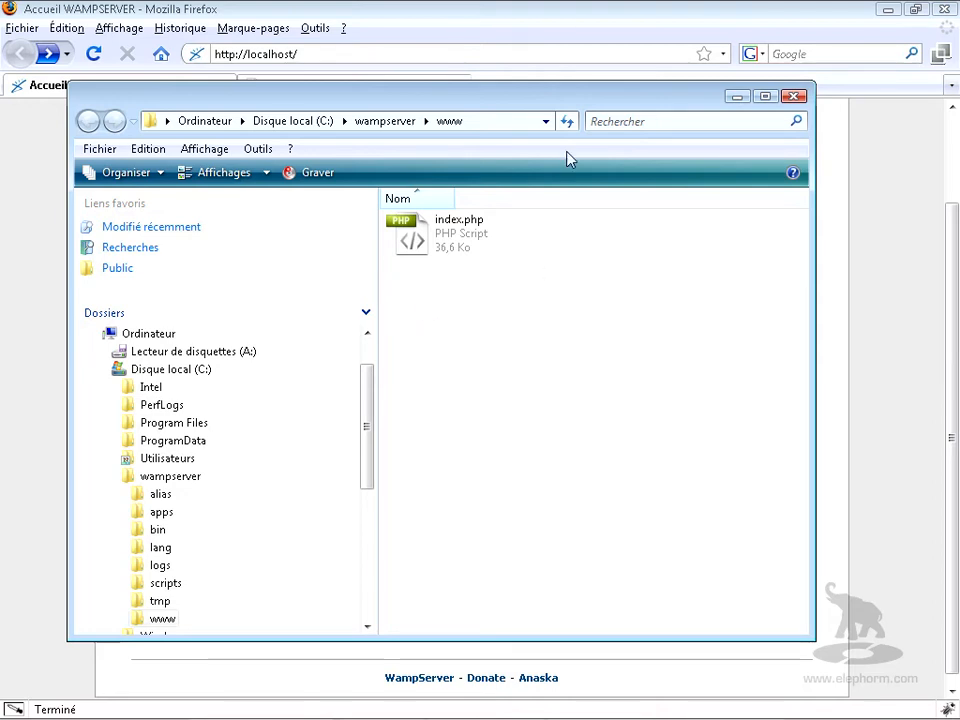
click(799, 97)
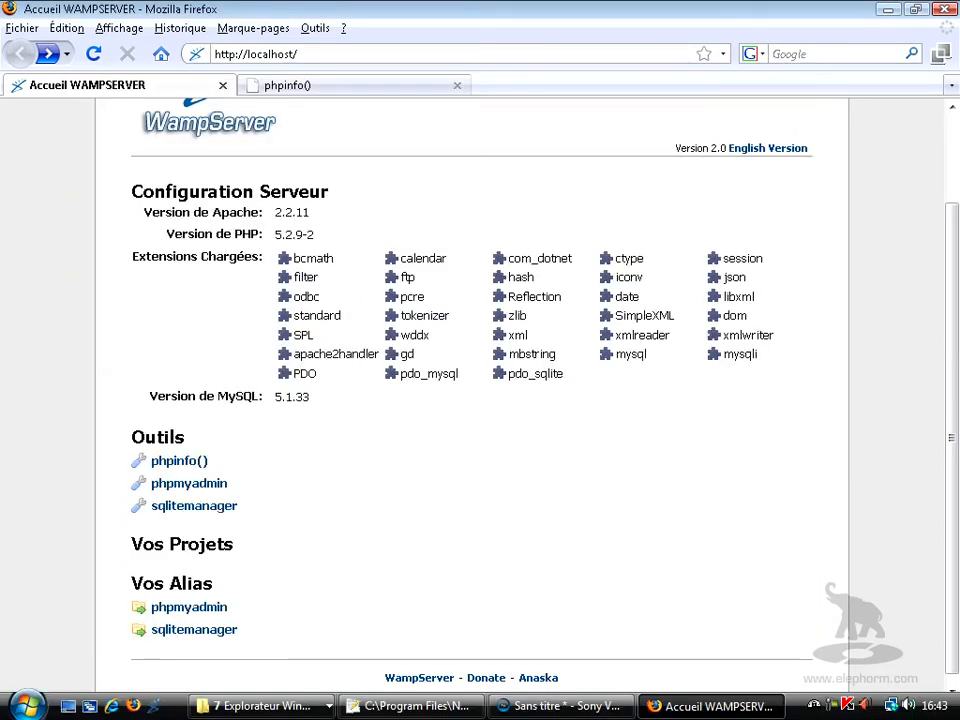
- Review WampServer's Apache and PHP options and restart all services
click(814, 707)
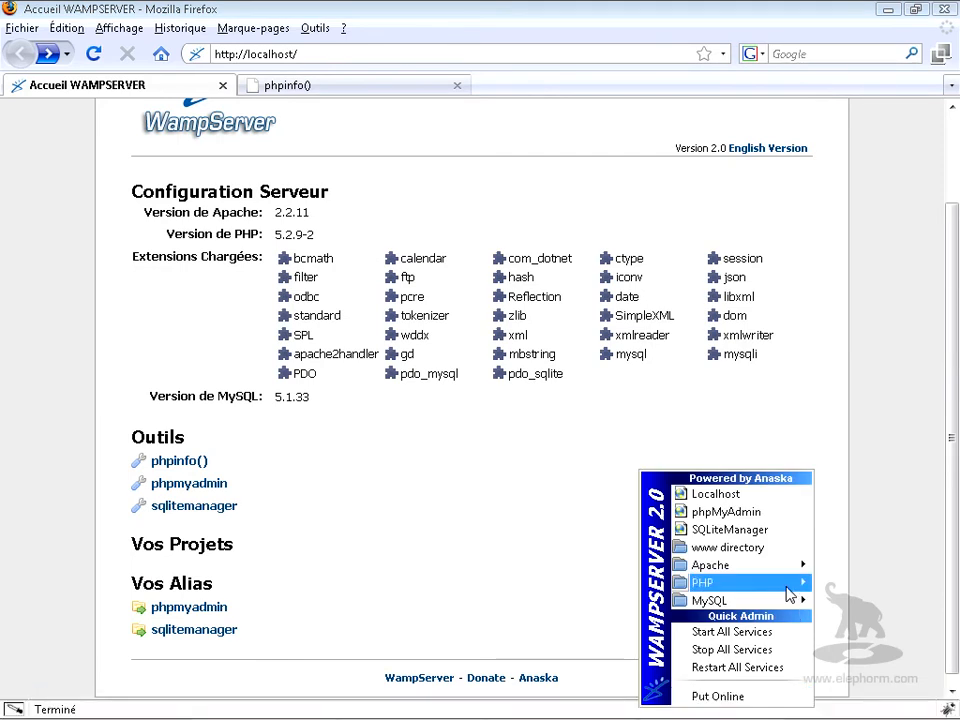
mouse_move(782, 576)
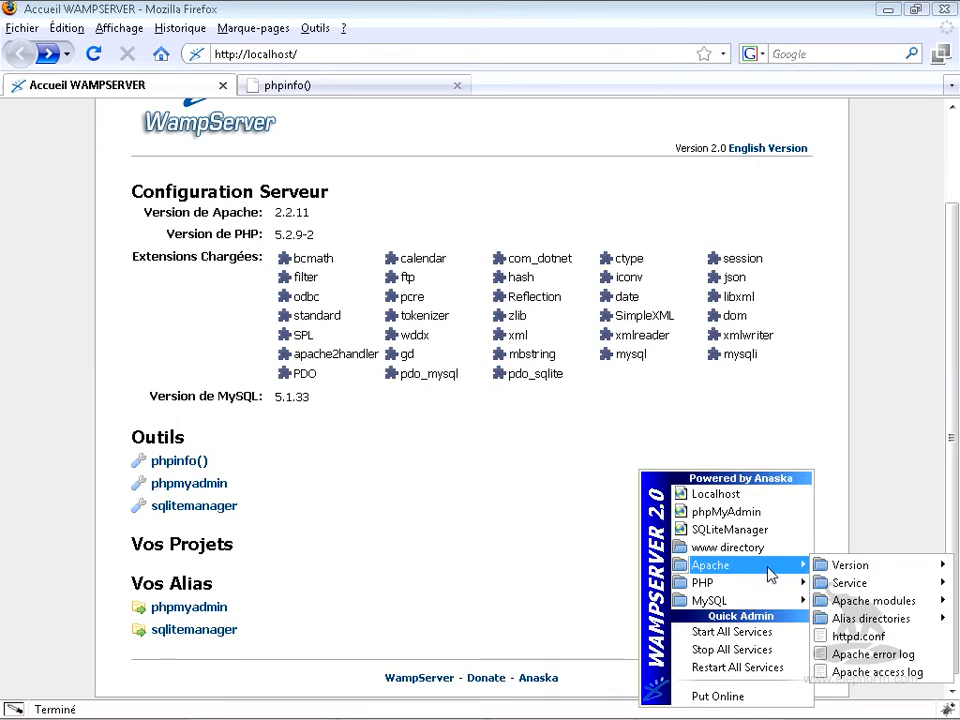
mouse_move(746, 588)
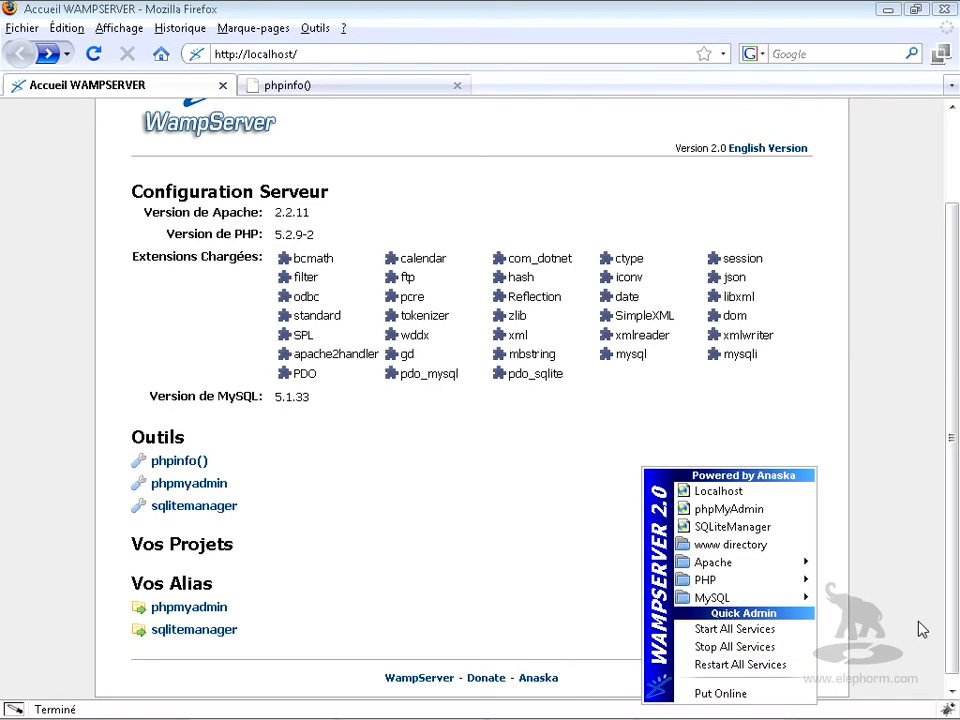
click(725, 665)
- Exit the running WampServer
mouse_move(853, 705)
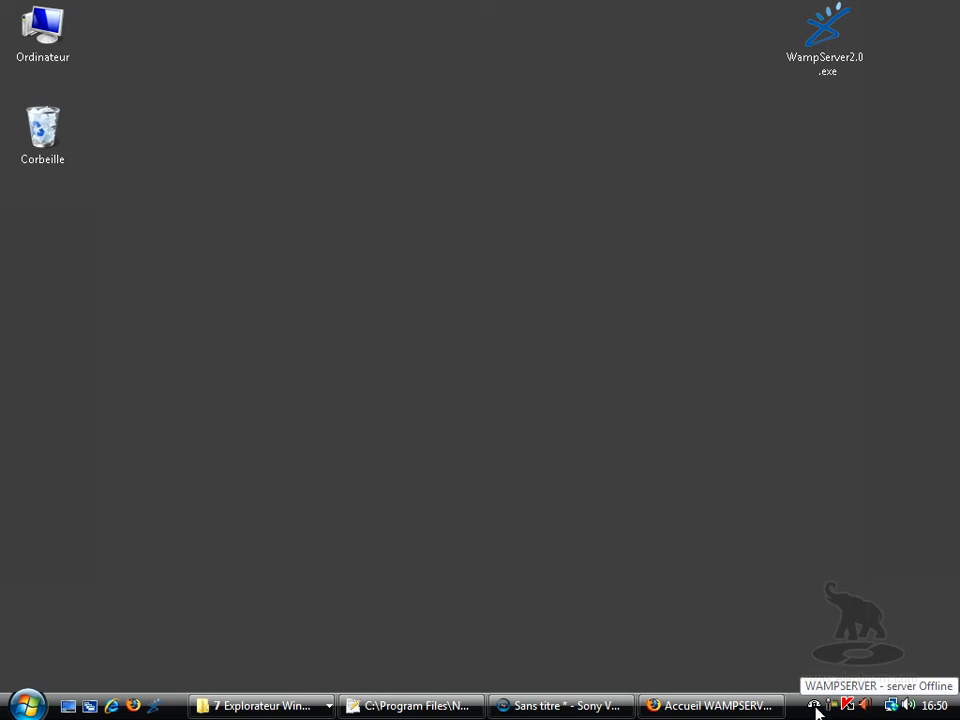
right_click(816, 708)
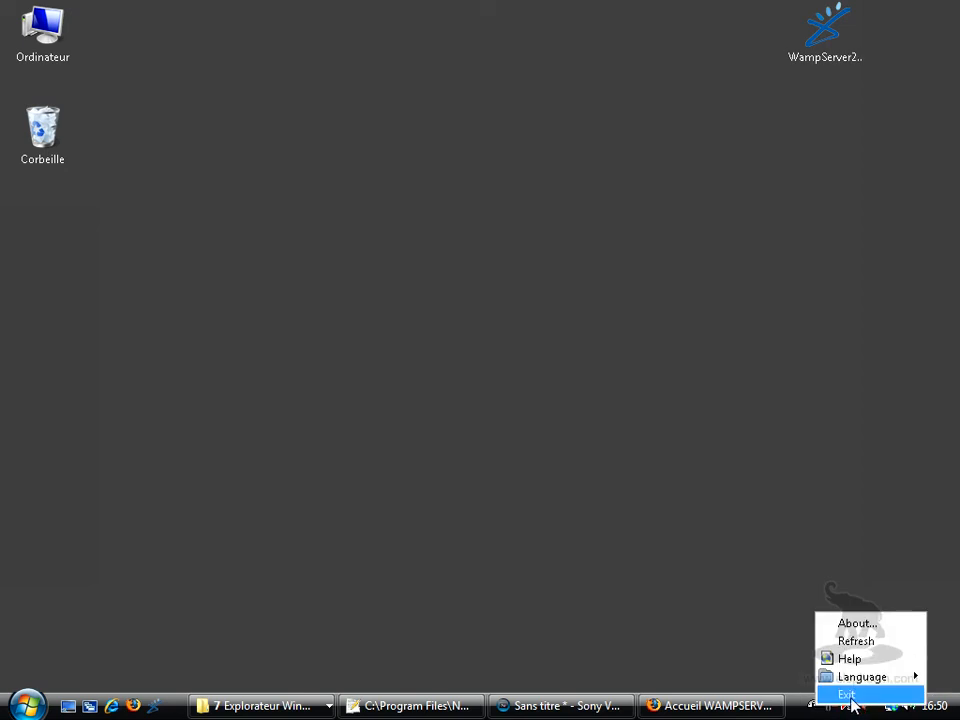